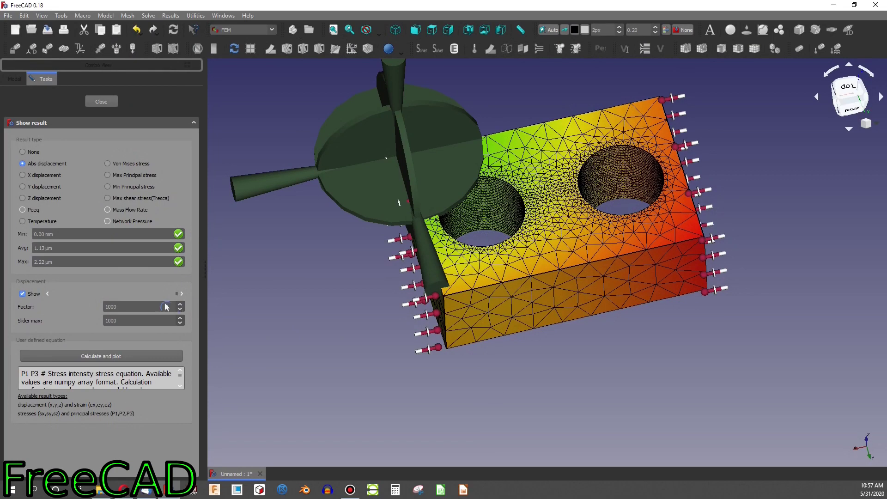
Lower the displacement exaggeration factor from 1000 using the Displacement slider.
drag(177, 293, 20, 299)
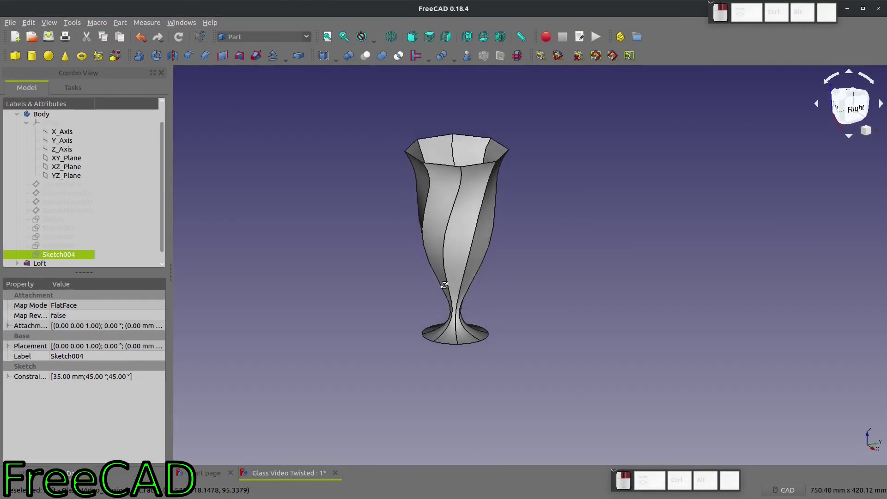
Orbit the twisted glass vase to view it from another side.
mouse_move(529, 215)
middle_down()
mouse_move(538, 219)
mouse_move(511, 240)
middle_up()
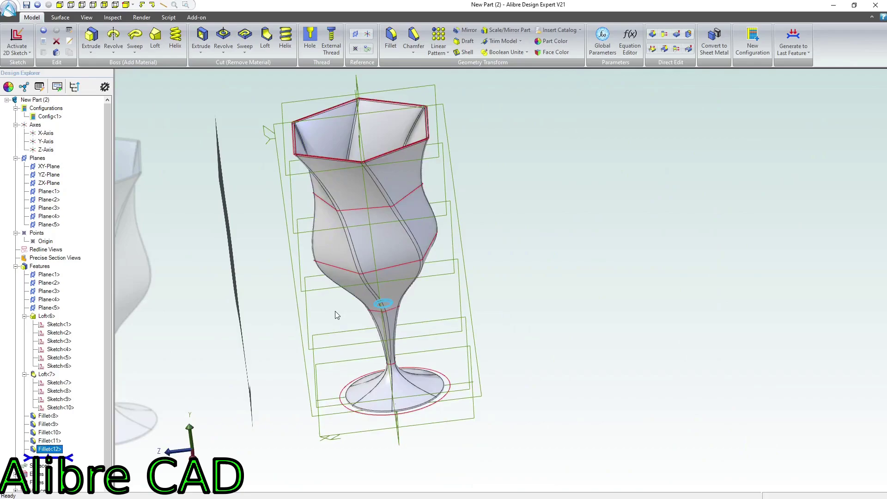
mouse_move(306, 303)
middle_down()
mouse_move(265, 306)
mouse_move(413, 226)
middle_up()
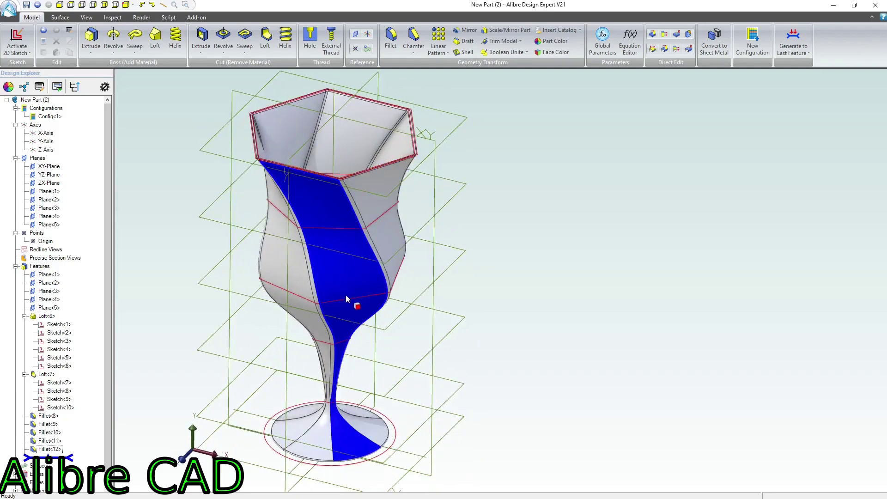
middle_drag(257, 333, 303, 321)
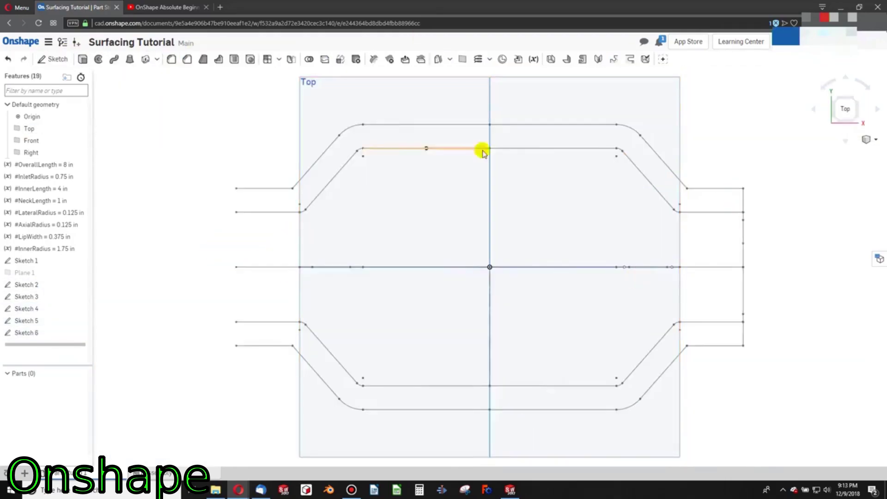
Start a new sketch on the Right plane.
click(48, 58)
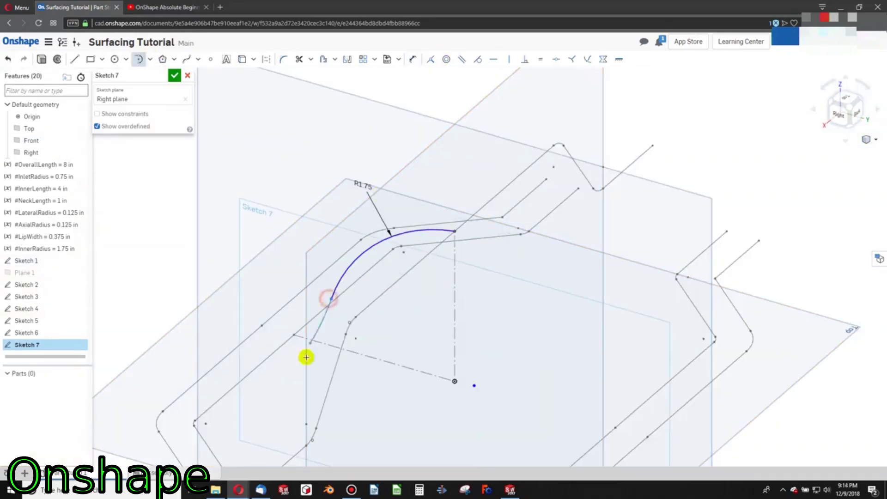
scroll(306, 357, up, 3)
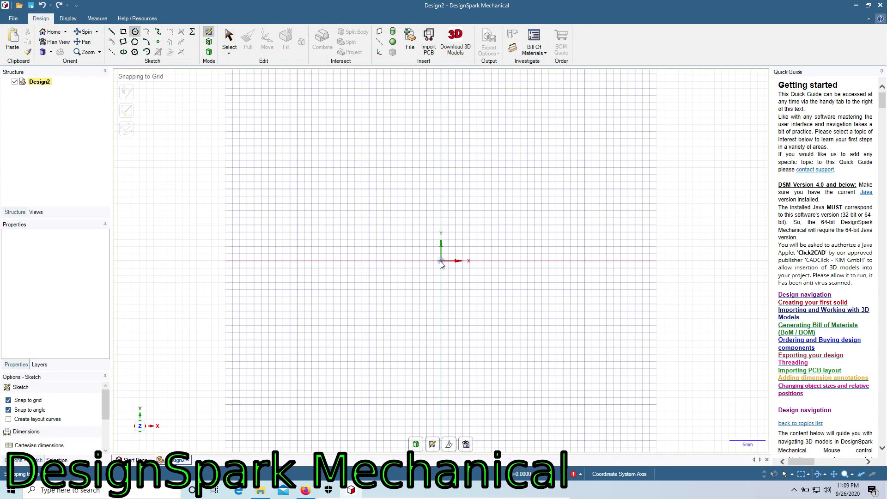
Sketch an origin-centred circle and a notched outline, then pull them into a solid block.
click(441, 261)
click(405, 223)
click(585, 361)
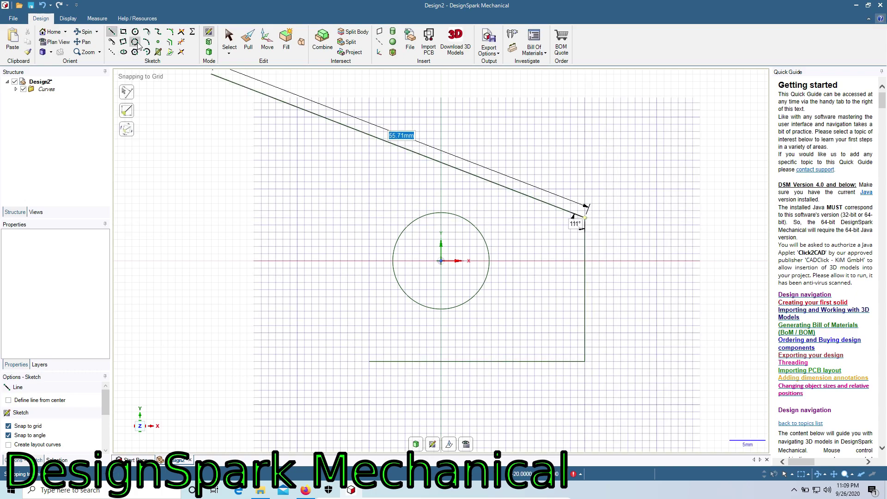
click(617, 182)
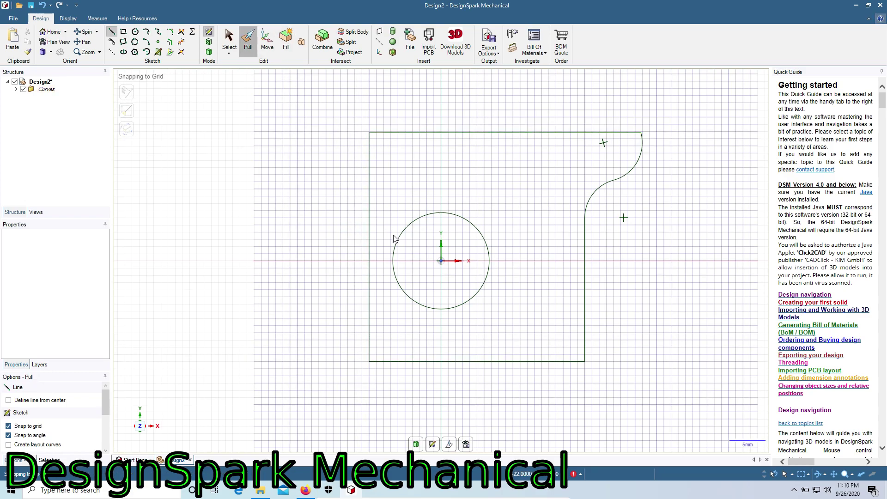
drag(501, 234, 519, 194)
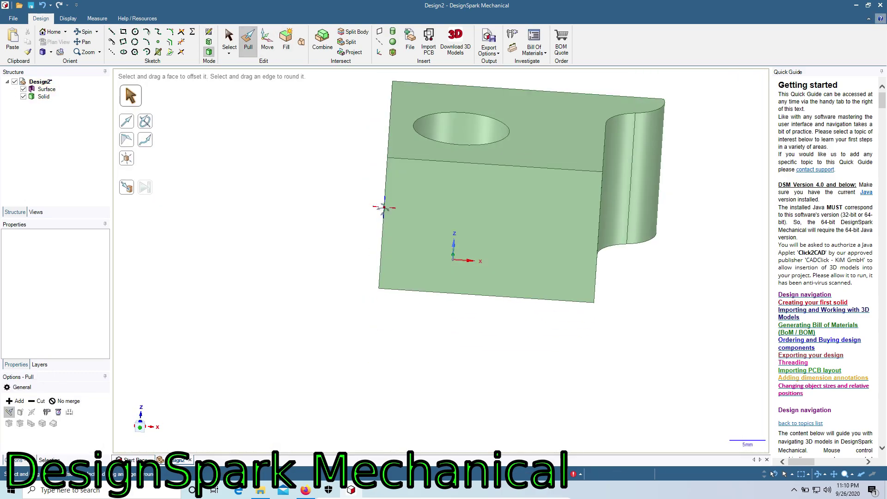
Sketch a circle on the block's left face and pull it out into a pin.
middle_drag(383, 207, 346, 174)
click(134, 32)
click(349, 177)
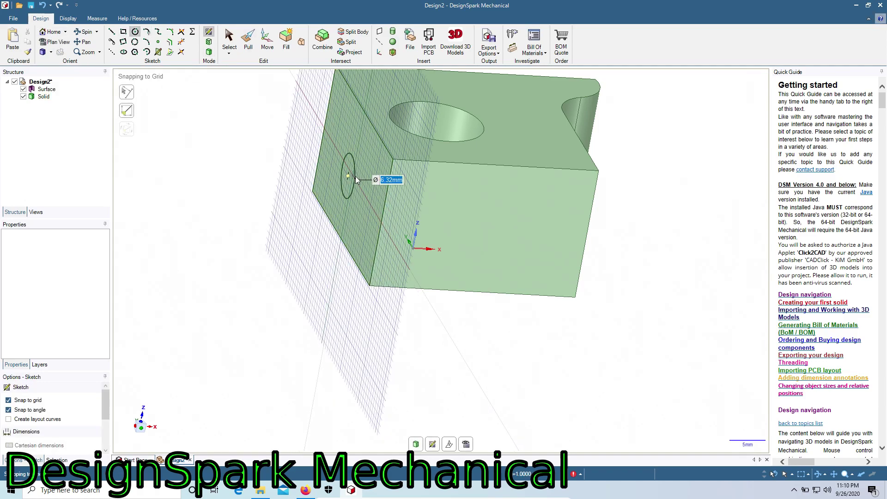
click(246, 42)
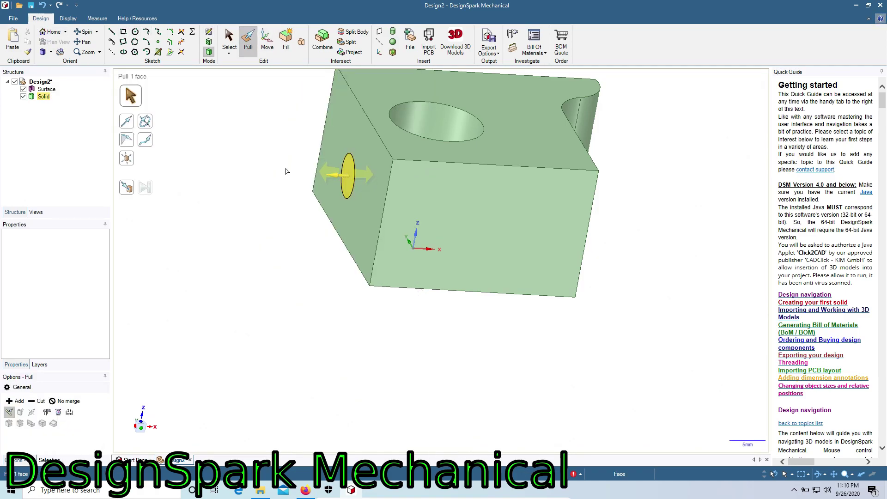
Sketch a spline on the front face and pull it into a pocket.
click(158, 32)
click(441, 193)
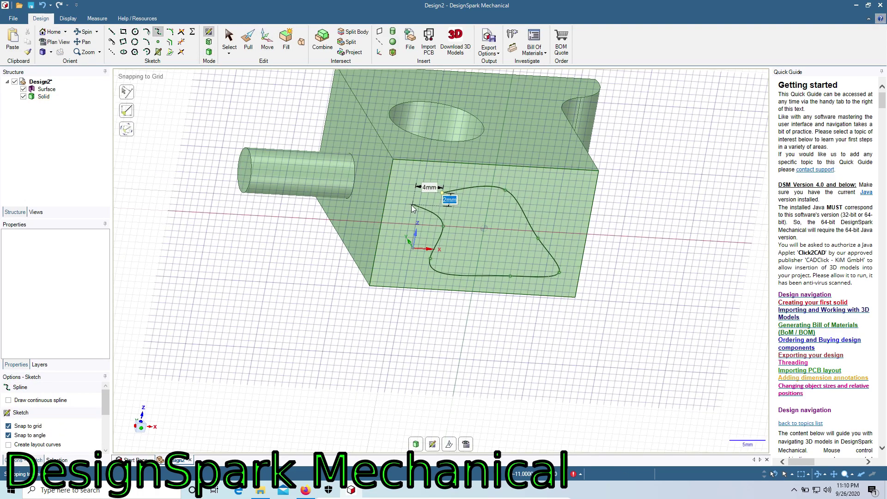
click(249, 41)
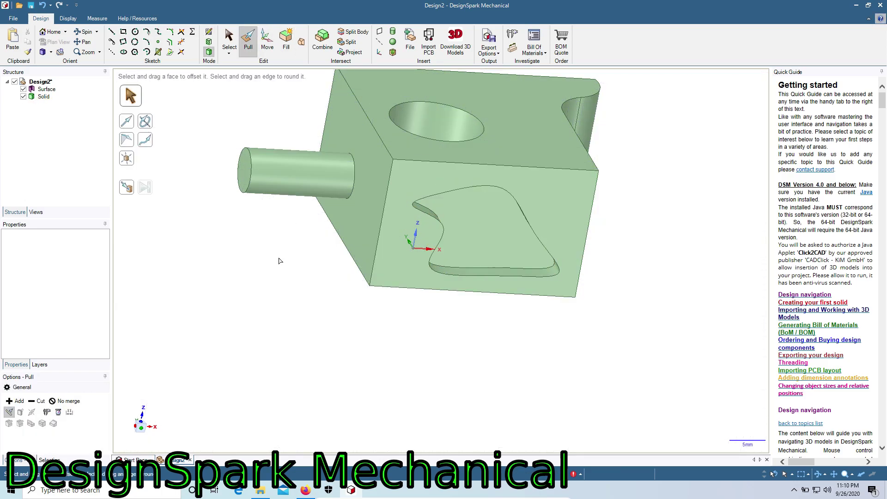
mouse_move(279, 261)
middle_down()
mouse_move(623, 253)
mouse_move(225, 106)
middle_up()
key(s)
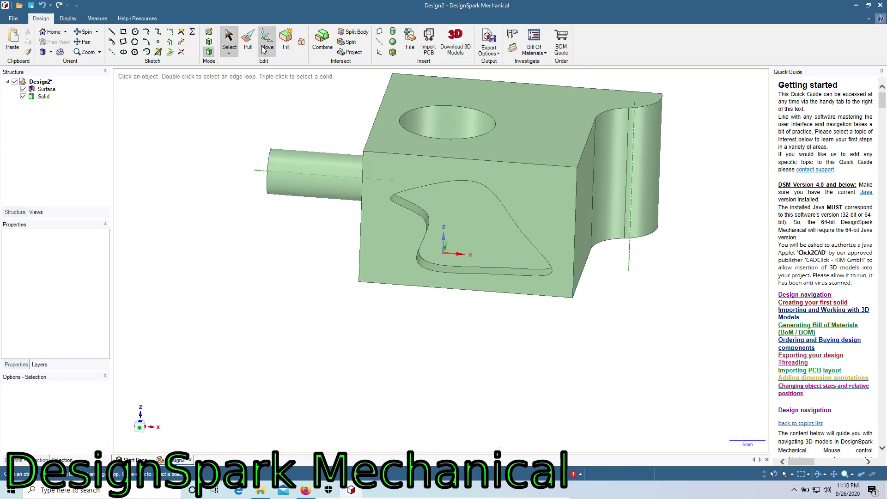
Shell the block with its top face removed, keeping the 1mm wall thickness.
click(392, 52)
mouse_move(525, 134)
middle_down()
mouse_move(506, 238)
mouse_move(575, 268)
mouse_move(527, 271)
middle_up()
click(577, 268)
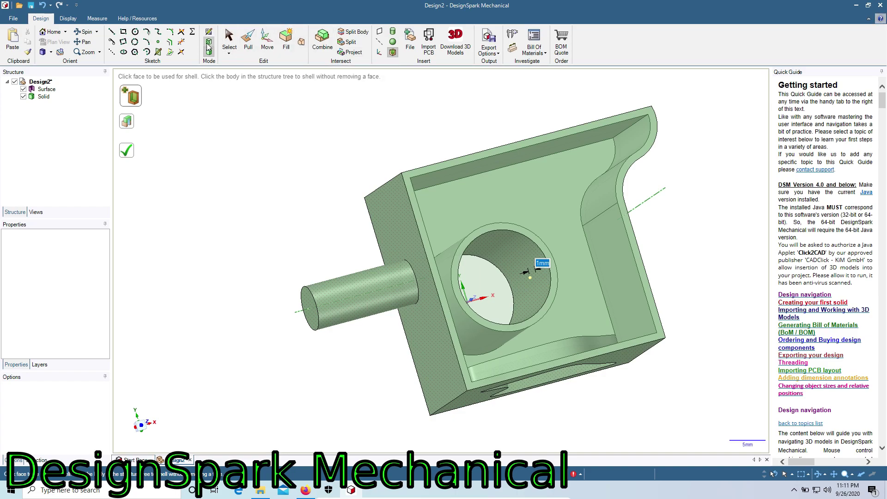
middle_drag(443, 229, 608, 273)
key(h)
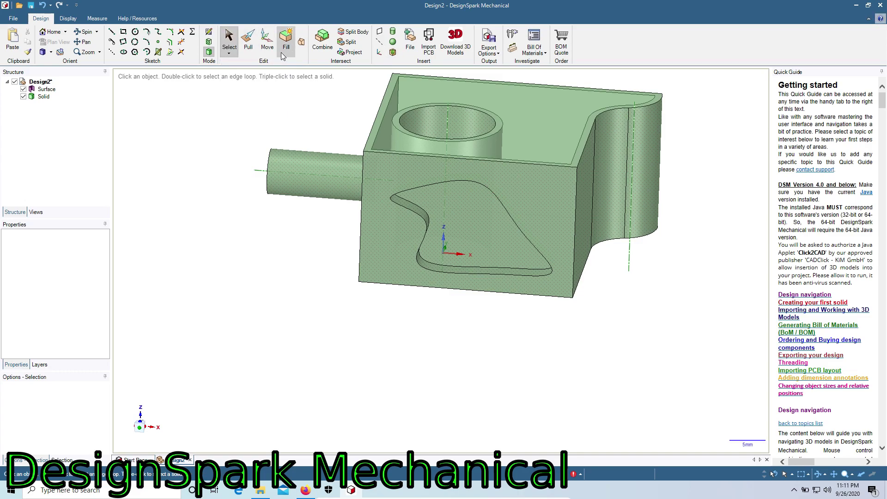
mouse_move(286, 69)
middle_down()
mouse_move(485, 228)
mouse_move(394, 59)
middle_up()
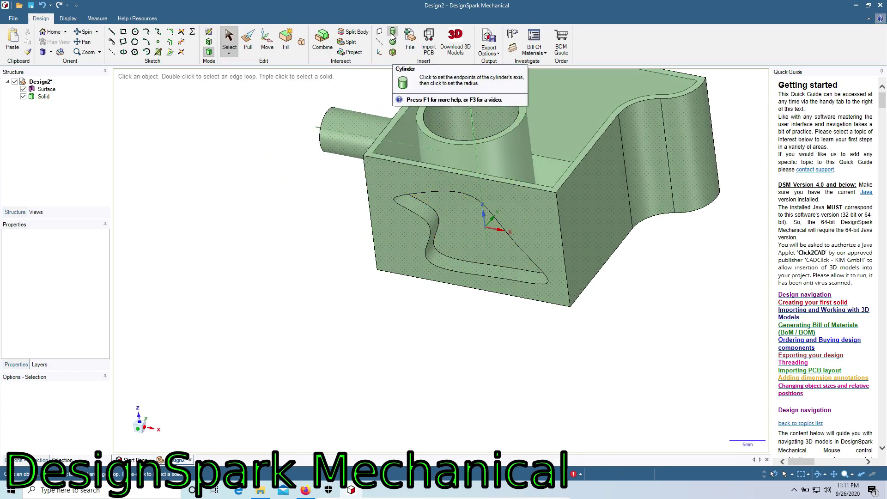
Hollow the body into a shell by removing its top face.
click(606, 211)
click(134, 31)
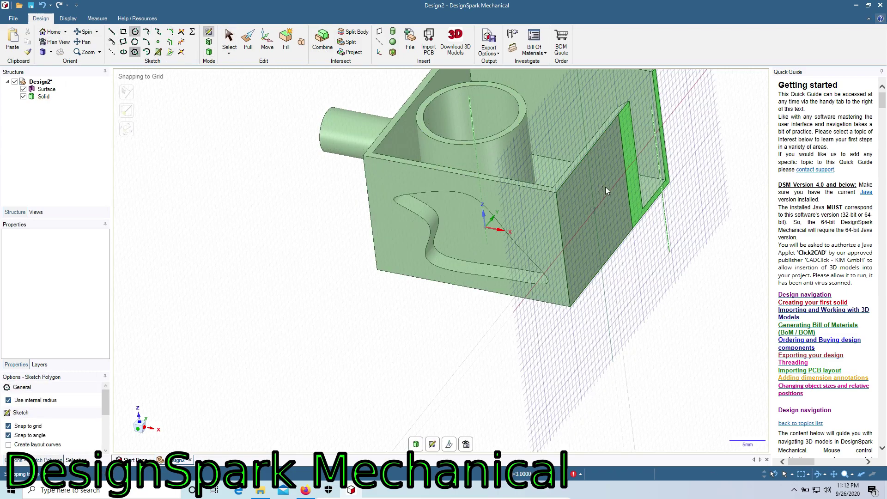
click(208, 51)
click(392, 51)
mouse_move(443, 277)
middle_down()
mouse_move(469, 155)
mouse_move(624, 204)
middle_up()
click(469, 154)
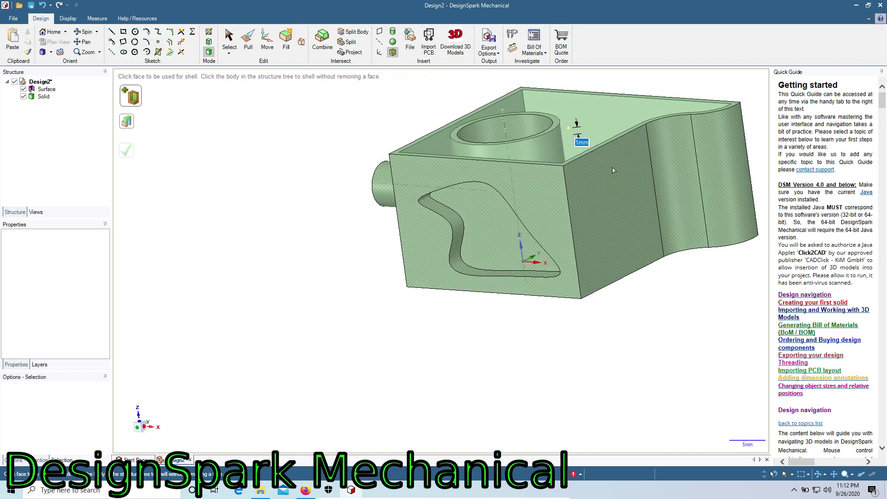
Sketch a hexagon on the right side face and pull it out into a boss.
click(612, 170)
key(k)
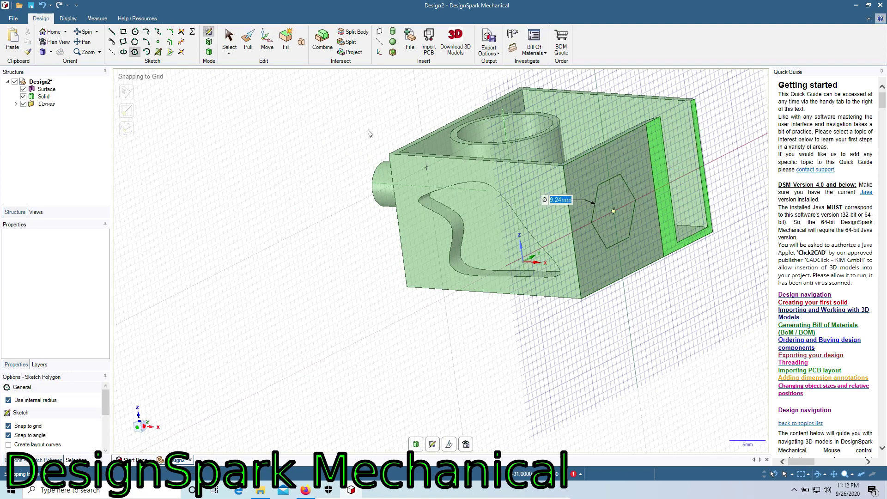
click(247, 42)
key(Escape)
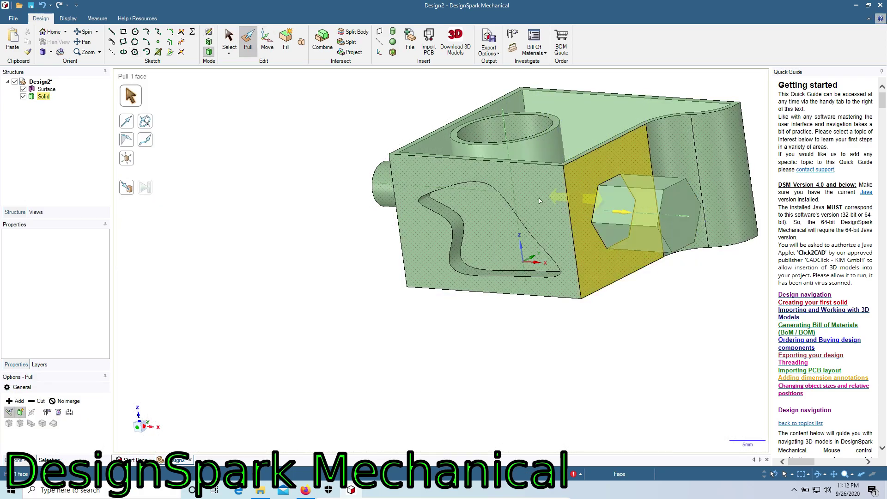
Sketch a circle on the hex boss and pull it through as a hole.
key(k)
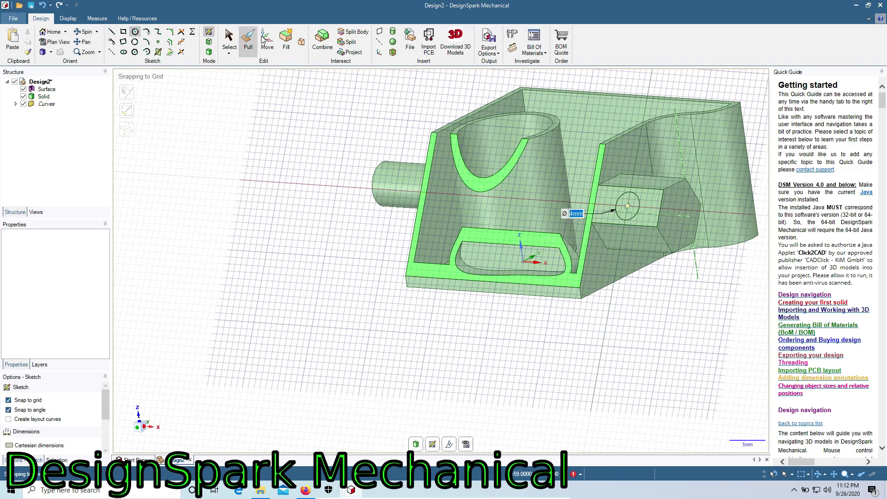
click(248, 42)
middle_drag(680, 237, 643, 122)
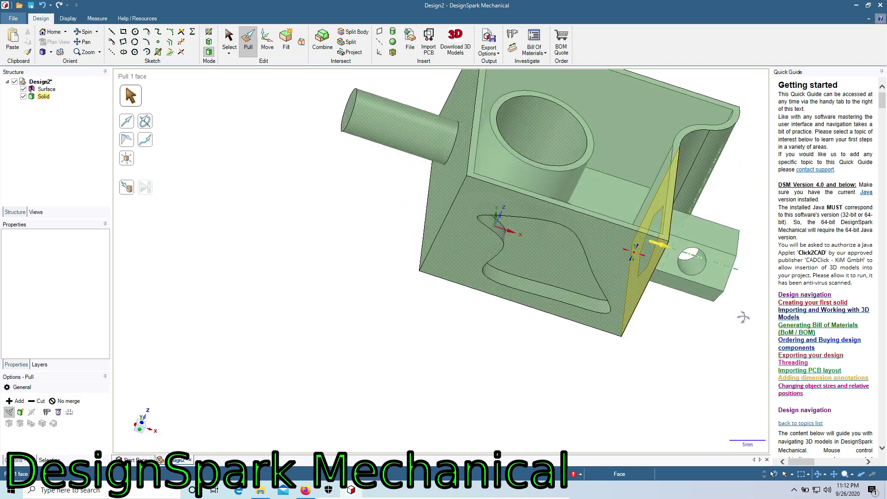
key(h)
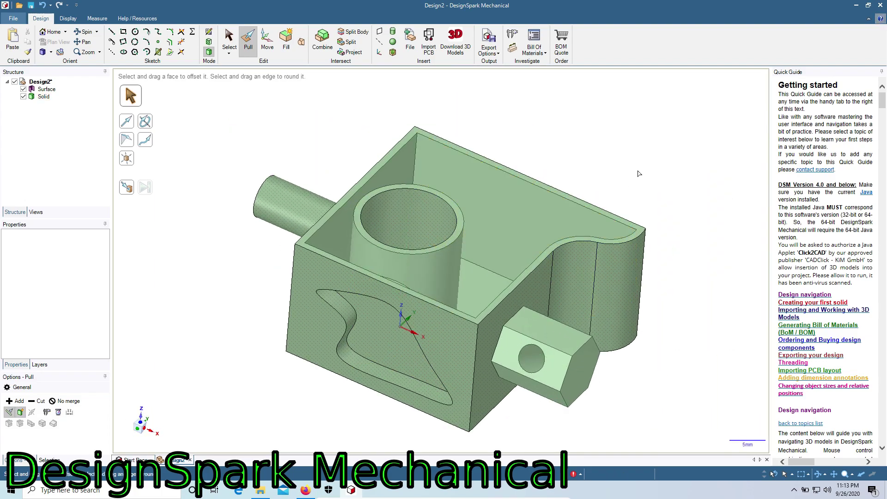